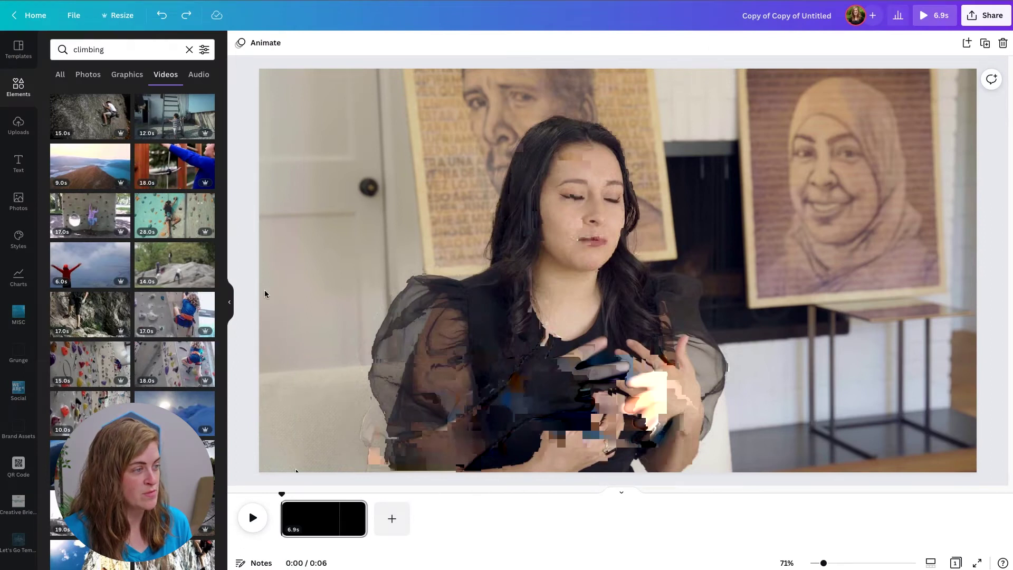
# Split the interview page about one second in, creating a 1.9s first page.
pyautogui.press('space')
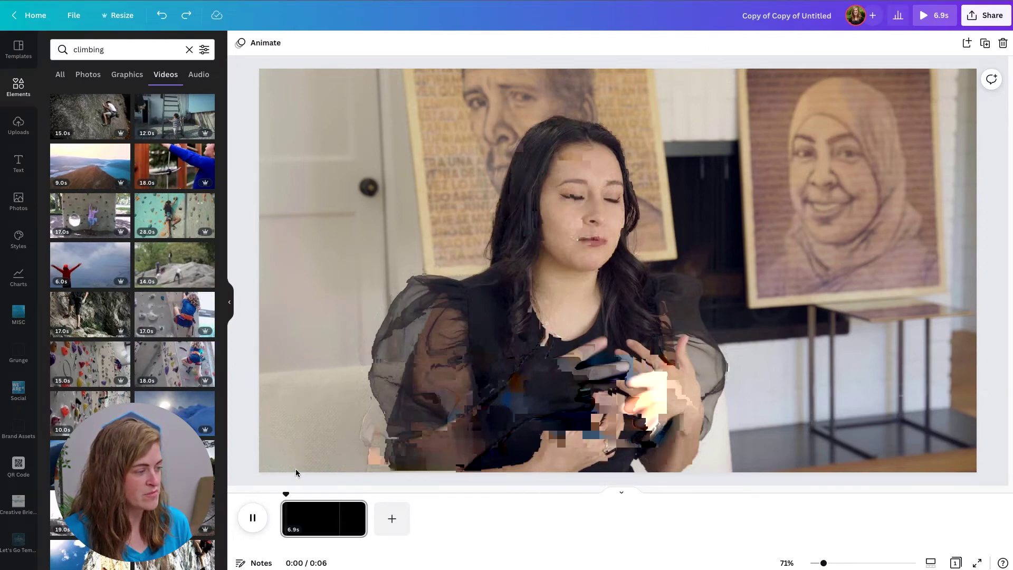
pyautogui.click(300, 518)
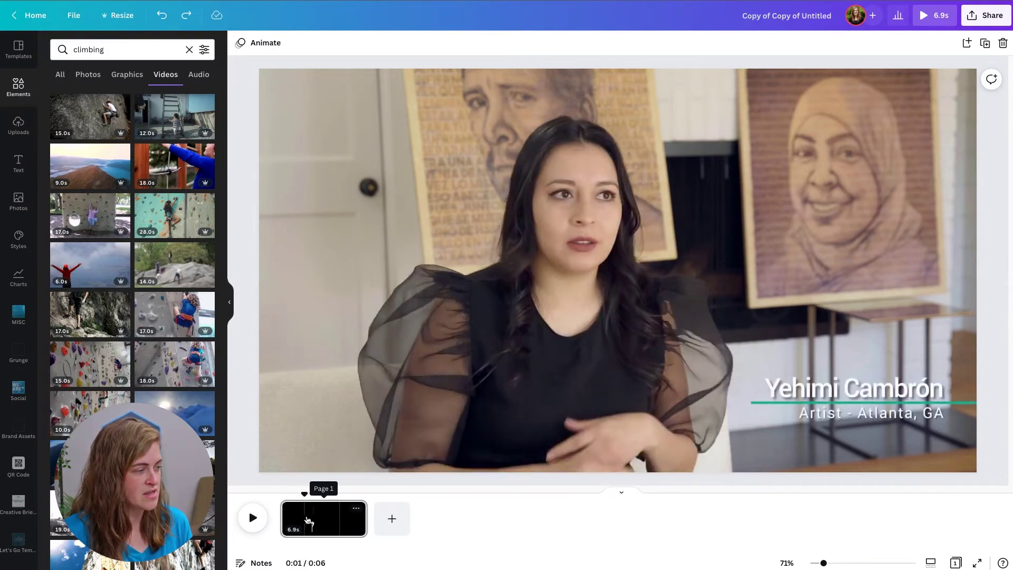
pyautogui.rightClick(303, 516)
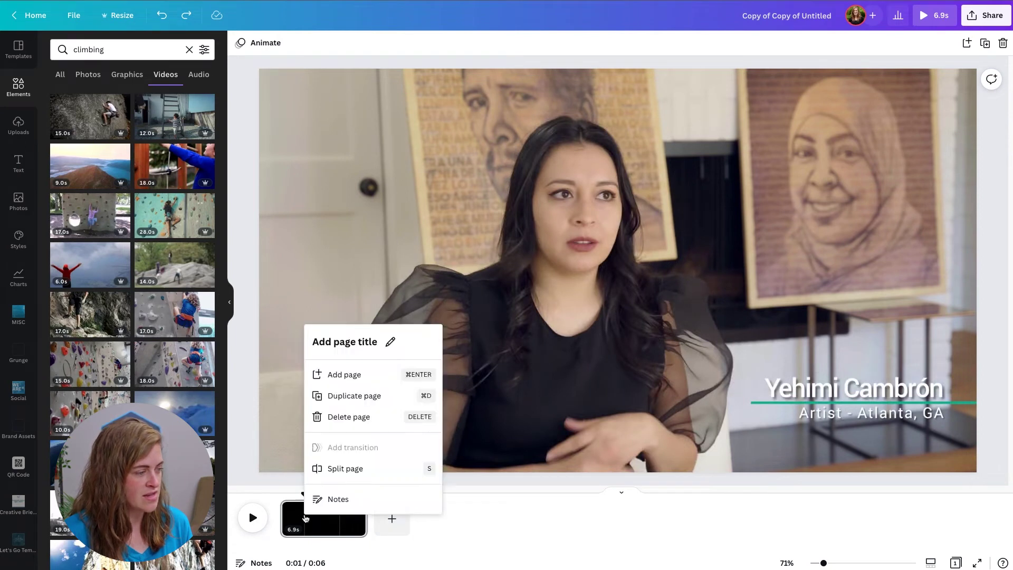
pyautogui.click(344, 468)
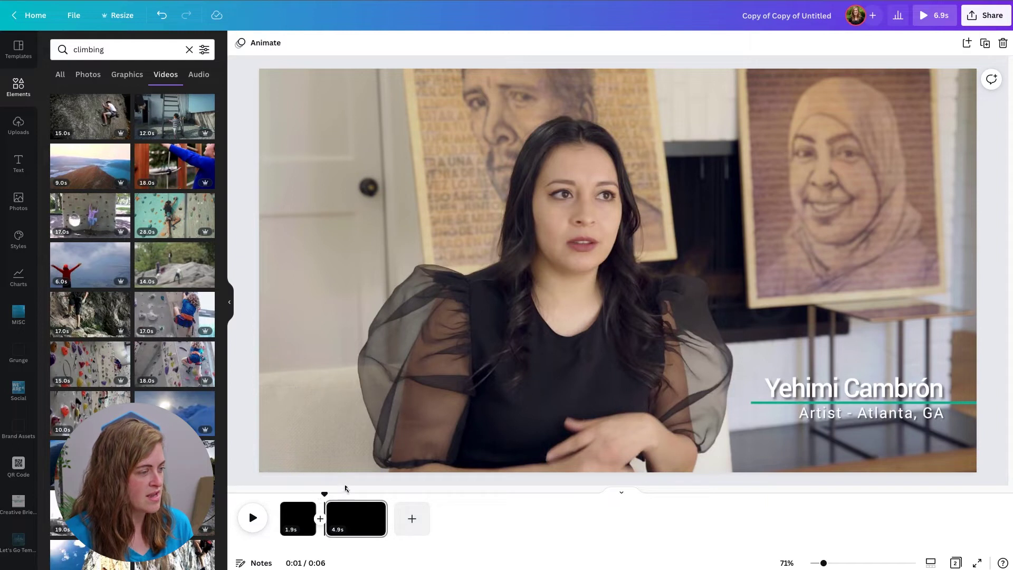
# Detach the interview clip from the second page's background so it becomes a free element.
pyautogui.moveTo(324, 493)
pyautogui.moveTo(325, 492); pyautogui.dragTo(358, 492)
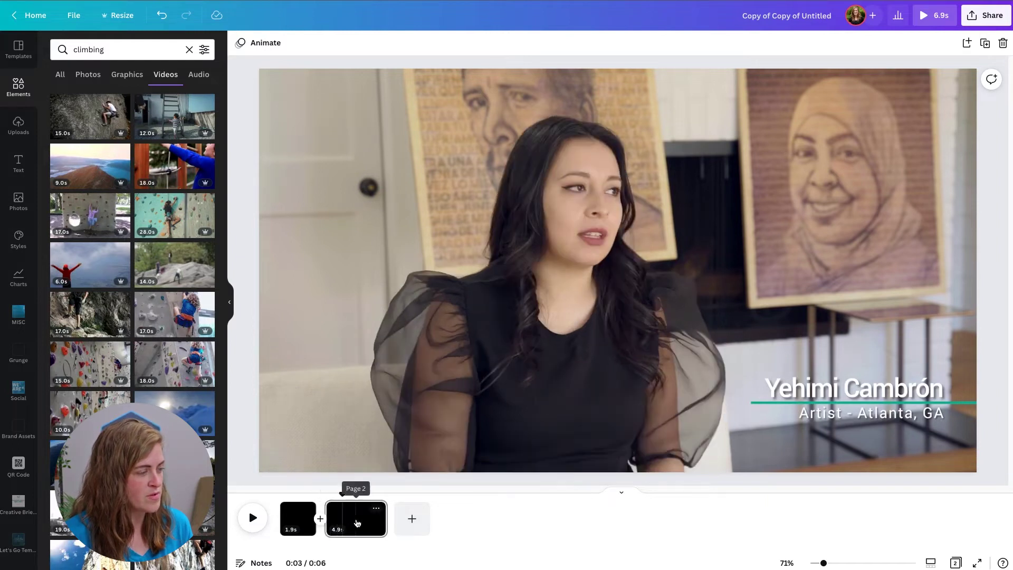
pyautogui.click(356, 460)
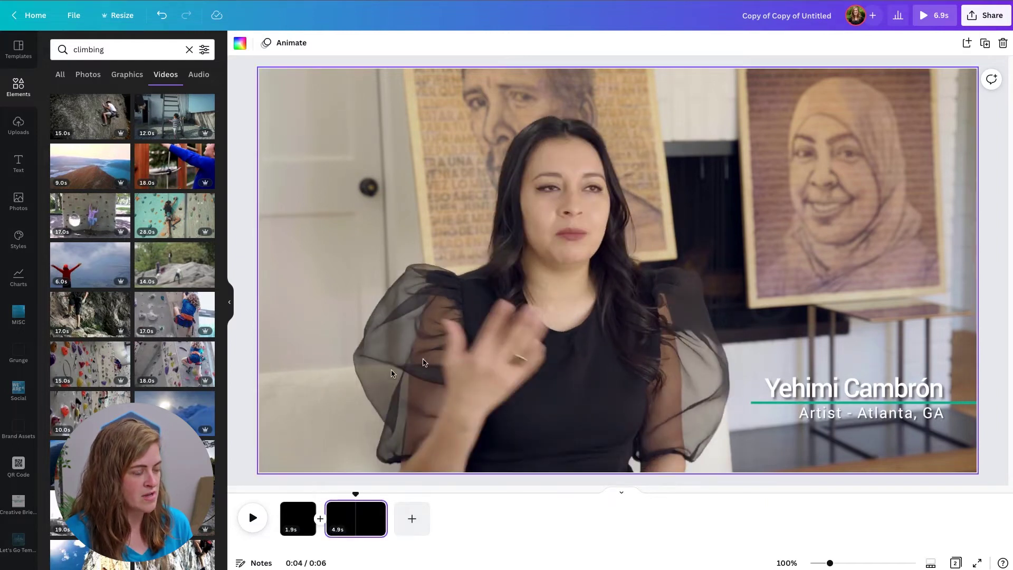
pyautogui.rightClick(389, 378)
pyautogui.click(356, 374)
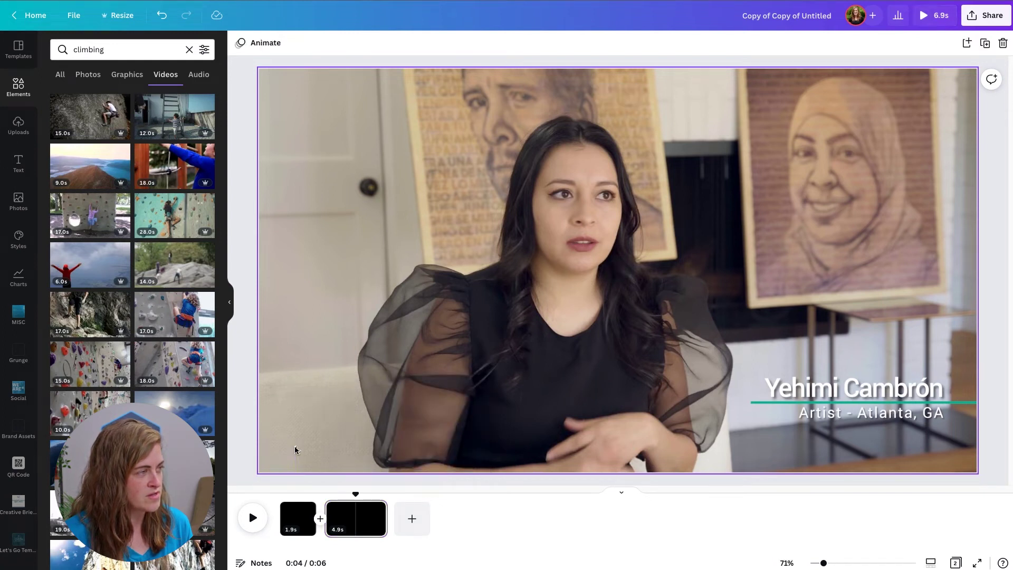
pyautogui.rightClick(292, 416)
pyautogui.click(344, 558)
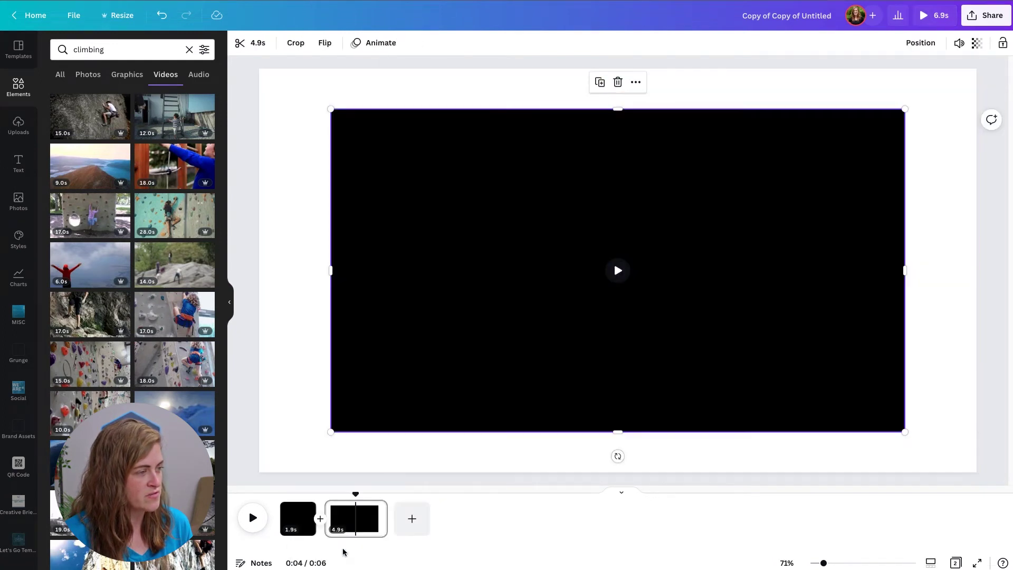
pyautogui.click(284, 305)
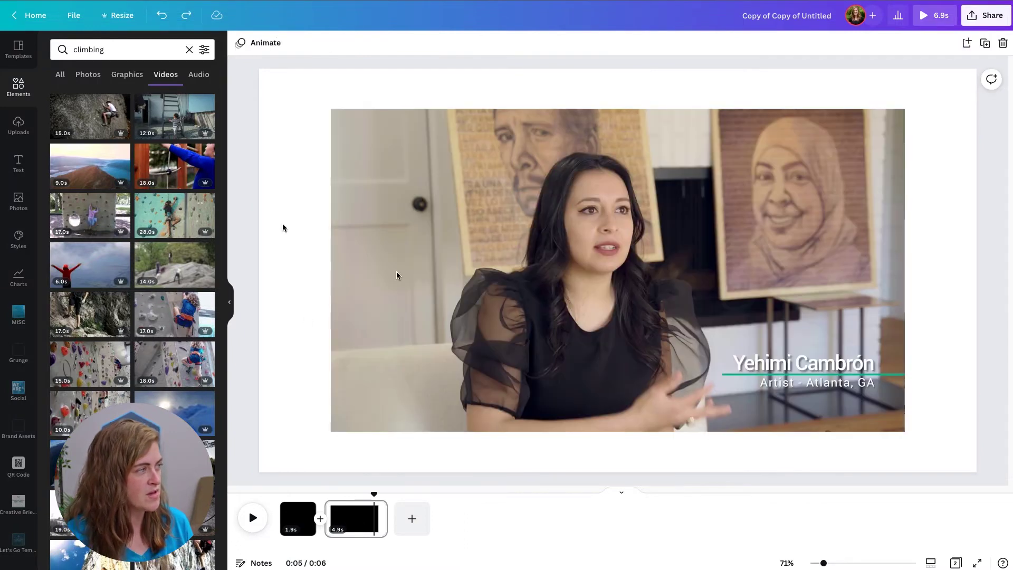
# Add a rock-climbing clip from the Videos panel to the second page.
pyautogui.click(105, 119)
# Set the climbing clip as the second page's background behind the interview.
pyautogui.rightClick(386, 155)
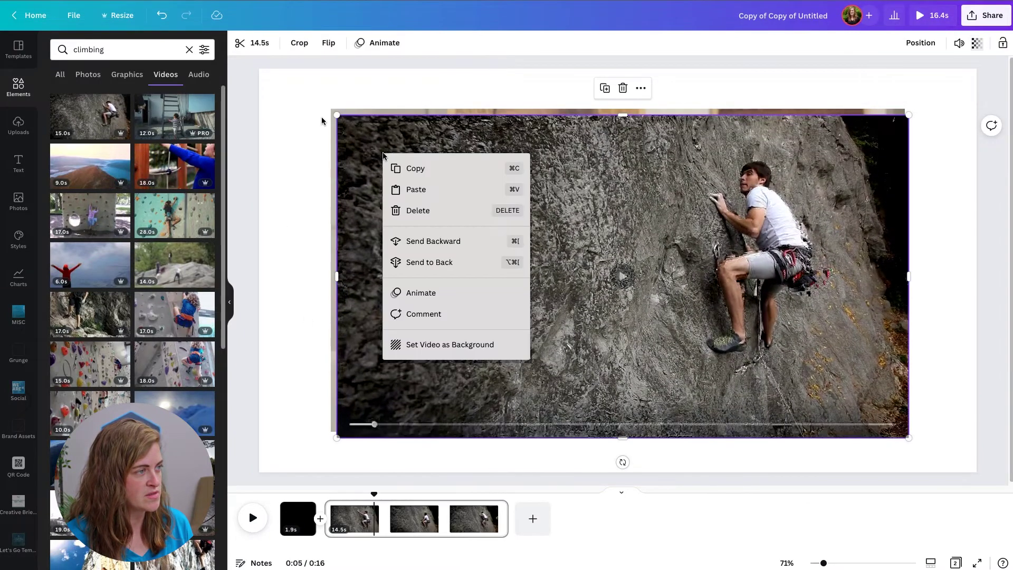
pyautogui.click(449, 345)
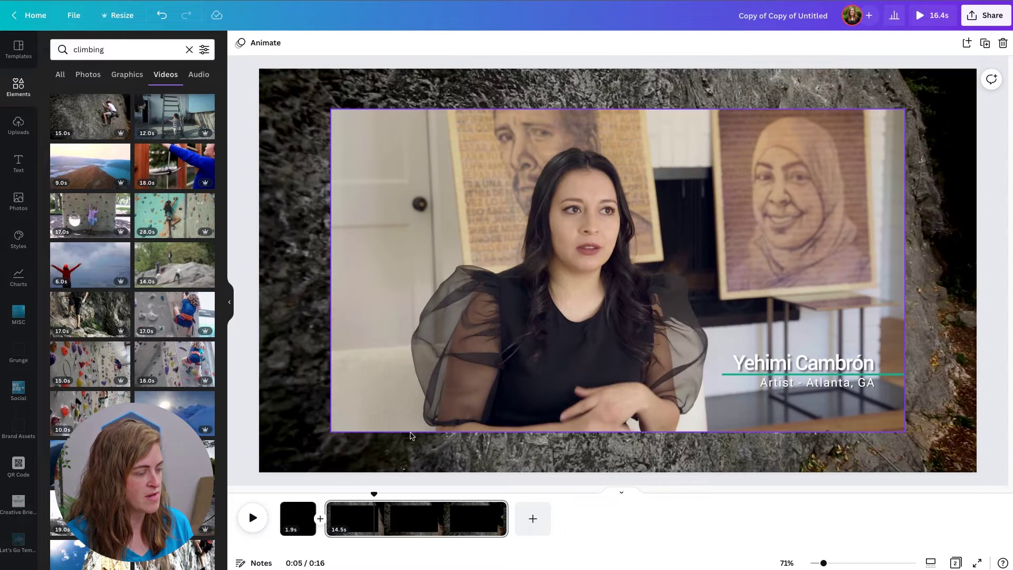
pyautogui.moveTo(374, 494); pyautogui.dragTo(352, 497)
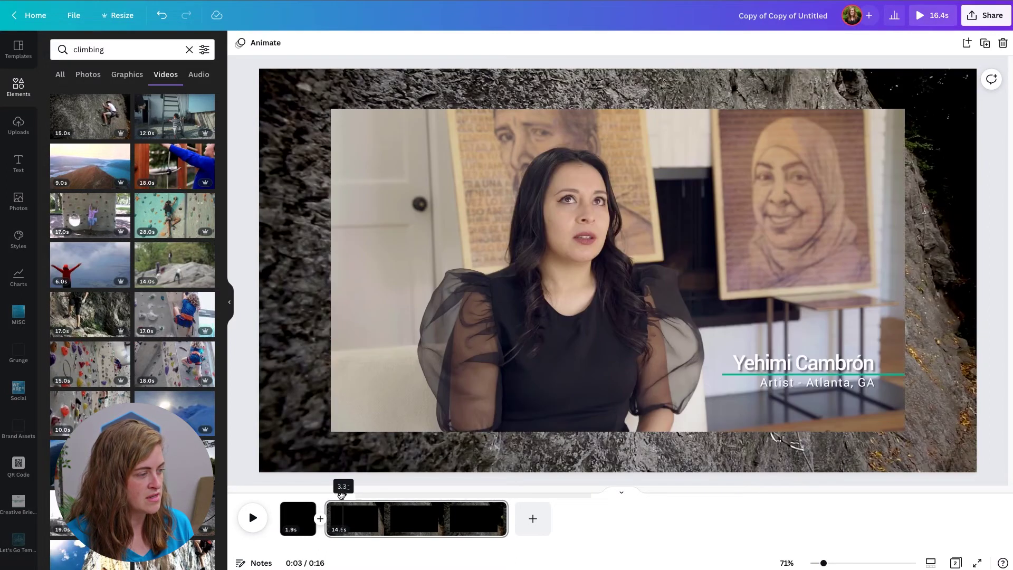
pyautogui.press('space')
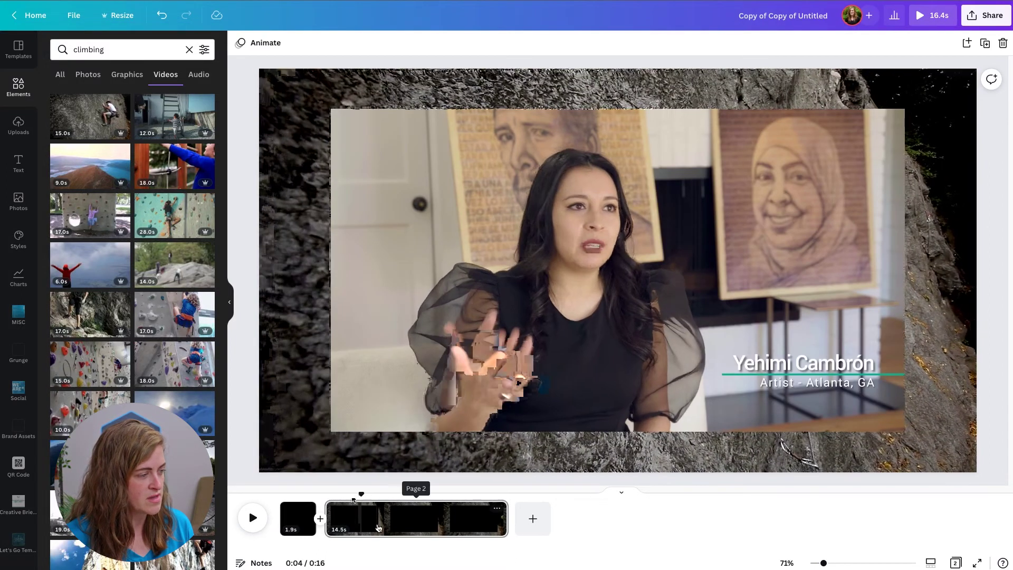
# Split the second page into a third page and drop the mountain-lake clip onto it.
pyautogui.rightClick(412, 515)
pyautogui.click(419, 477)
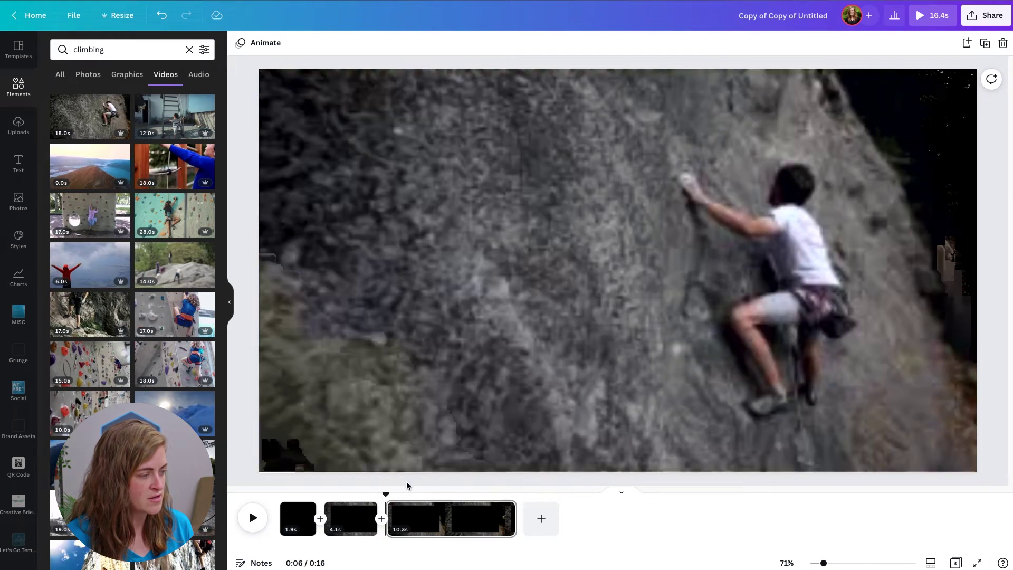
pyautogui.moveTo(383, 492); pyautogui.dragTo(400, 492)
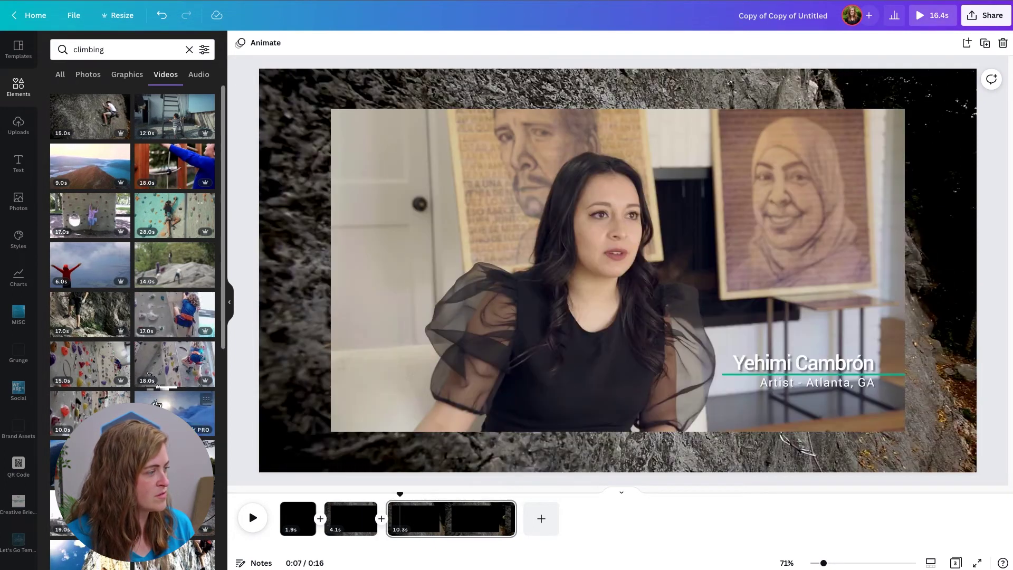
pyautogui.moveTo(90, 215)
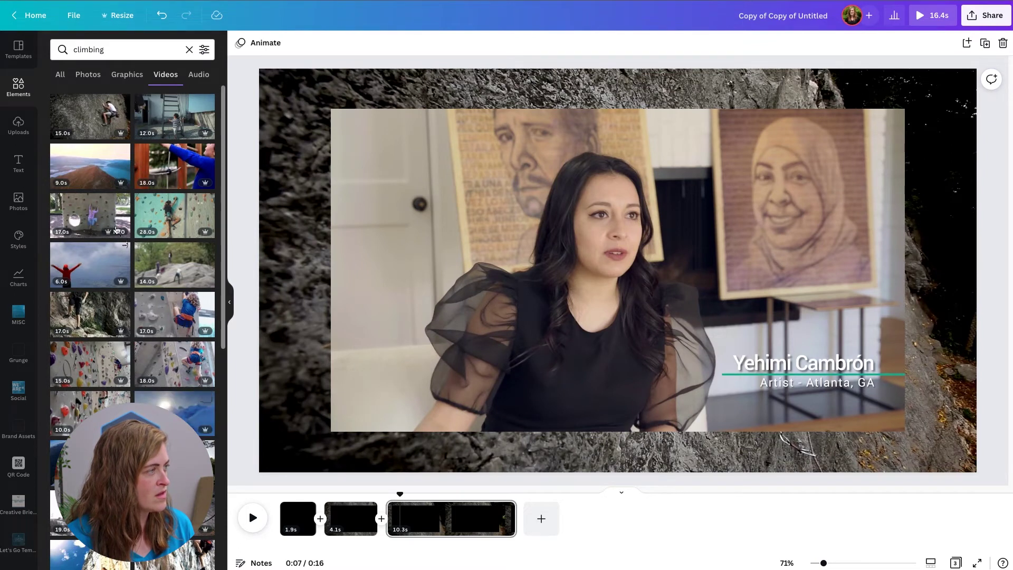
pyautogui.moveTo(89, 166); pyautogui.dragTo(475, 237)
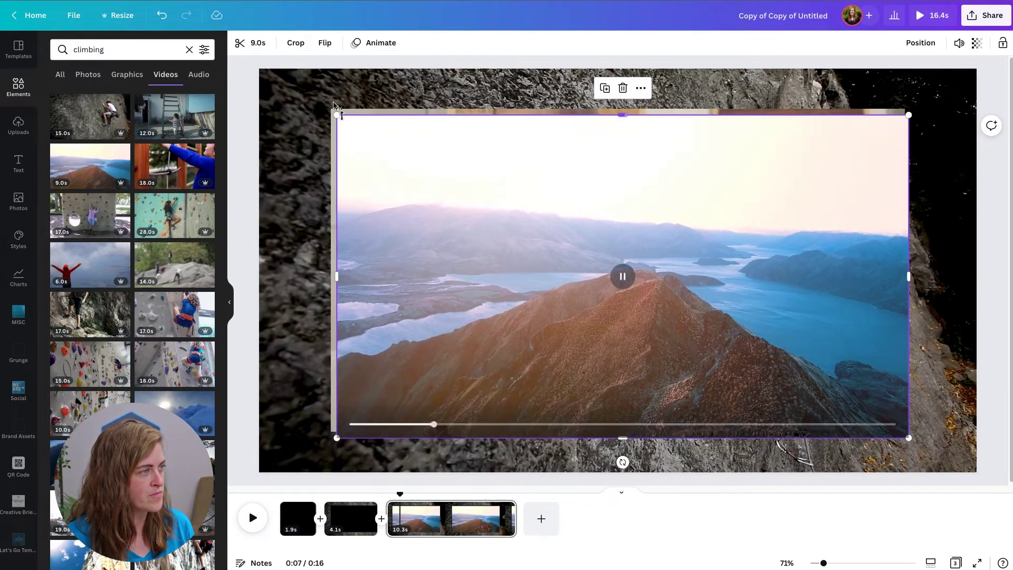
# Enlarge the mountain-lake clip and set it as the third page's background.
pyautogui.moveTo(336, 115); pyautogui.dragTo(252, 68)
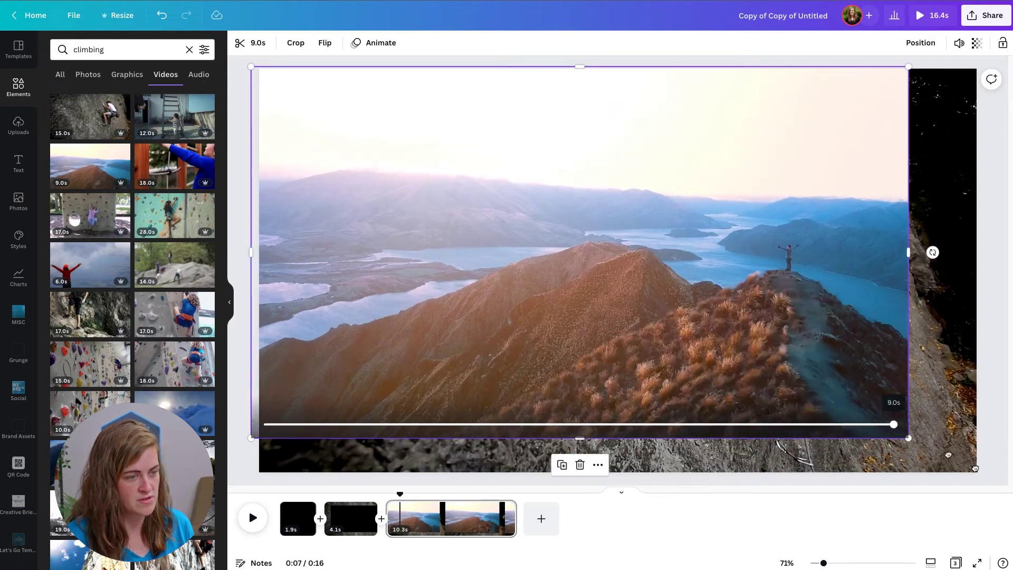
pyautogui.rightClick(906, 403)
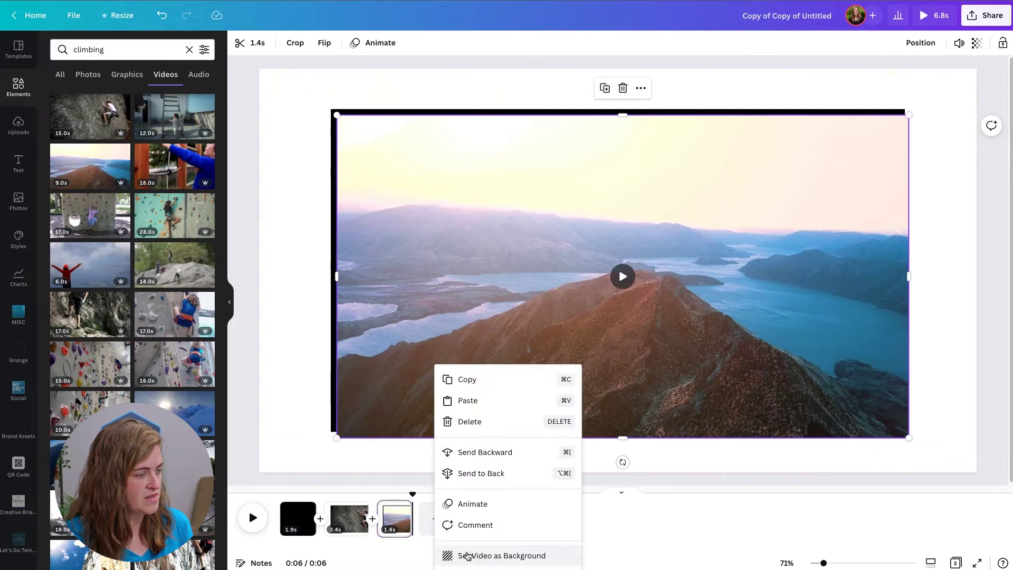
pyautogui.click(501, 555)
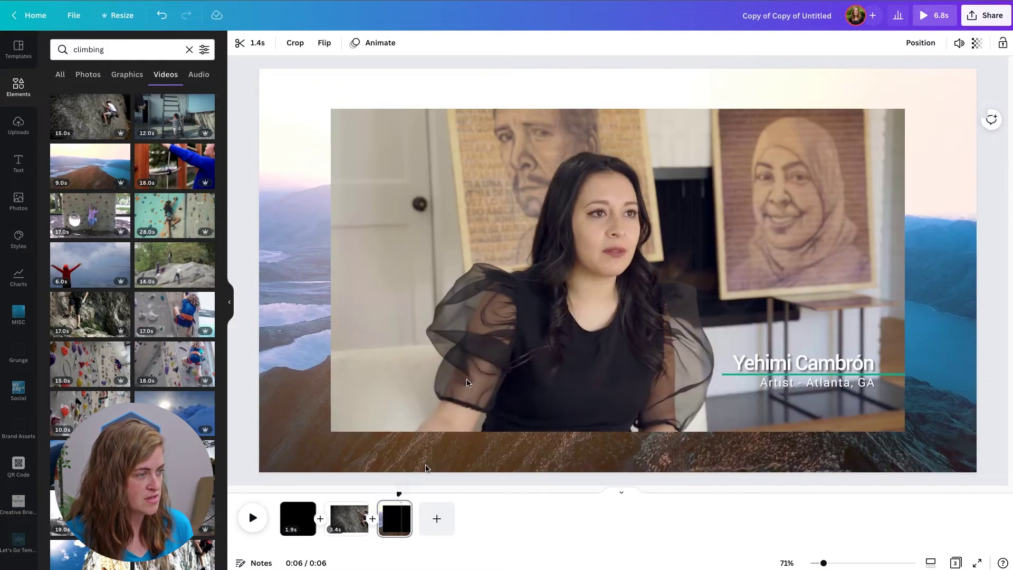
pyautogui.click(559, 275)
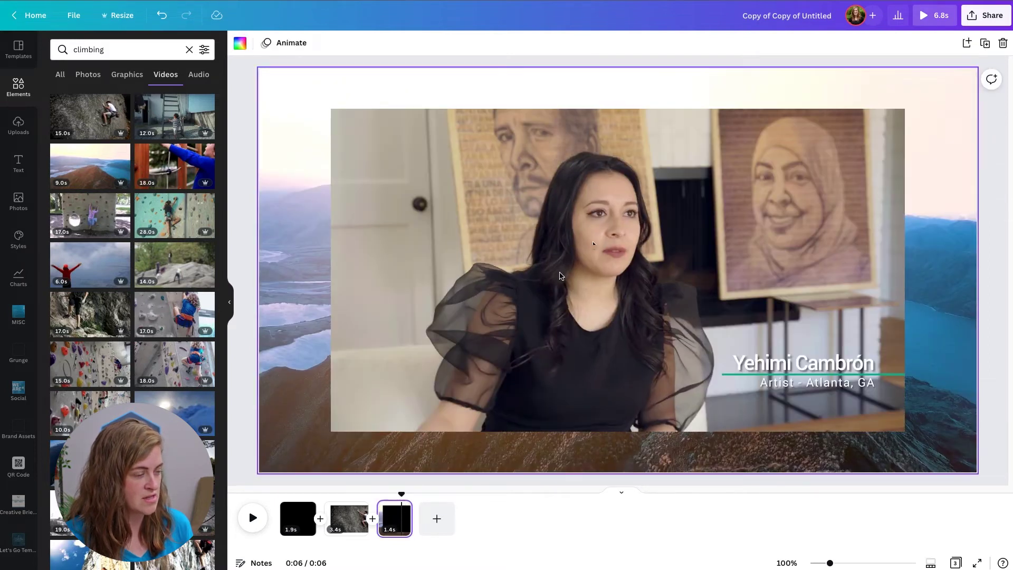
# Set the third page's interview clip transparency to 0 so only the mountains show.
pyautogui.click(985, 45)
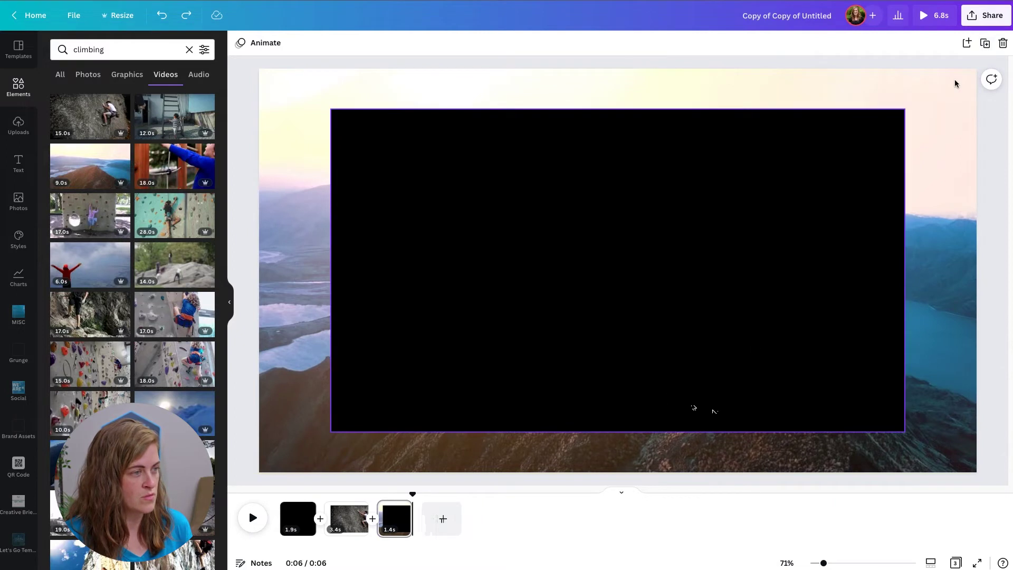
pyautogui.click(735, 292)
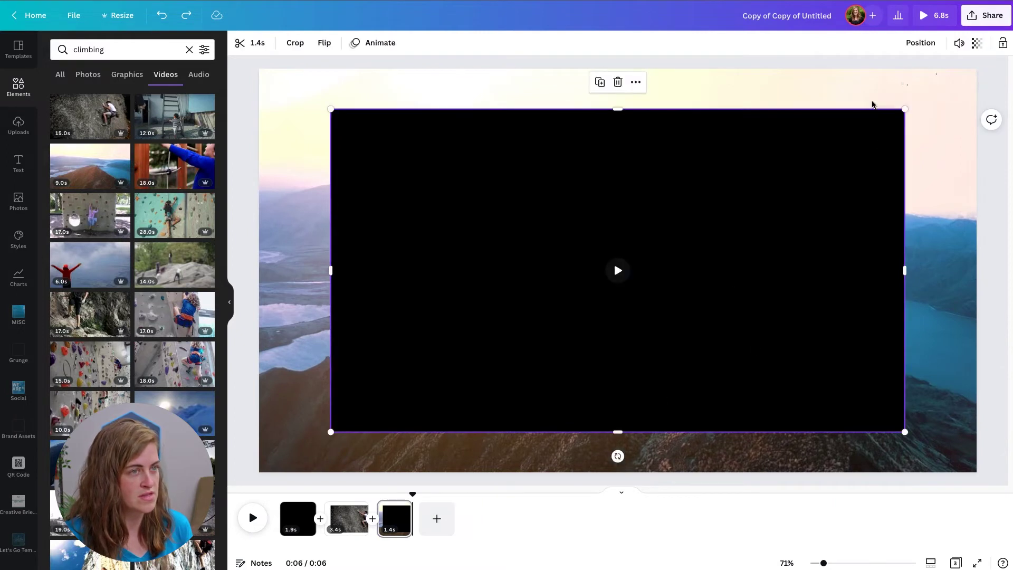
pyautogui.click(977, 44)
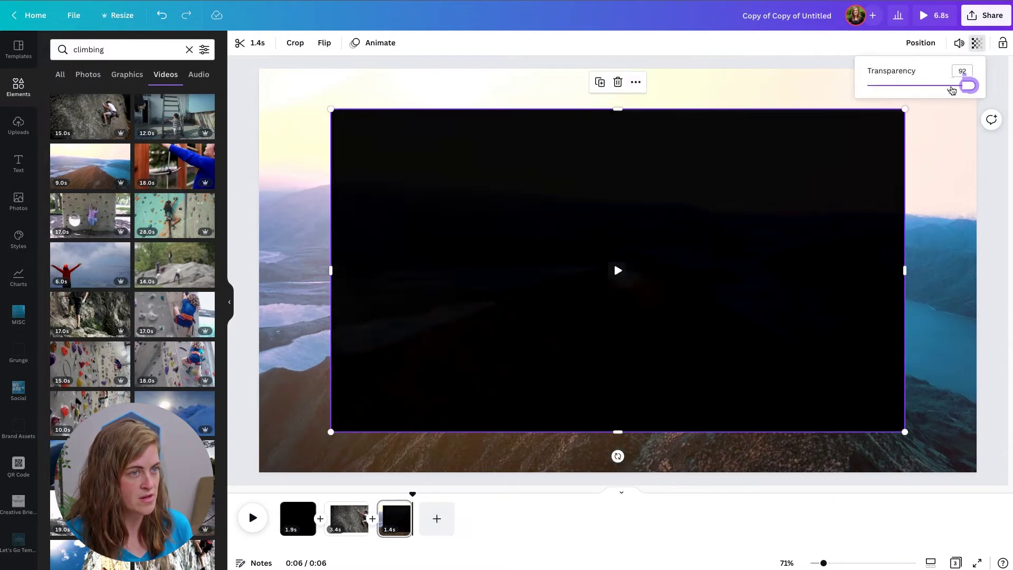
pyautogui.moveTo(972, 86); pyautogui.dragTo(868, 86)
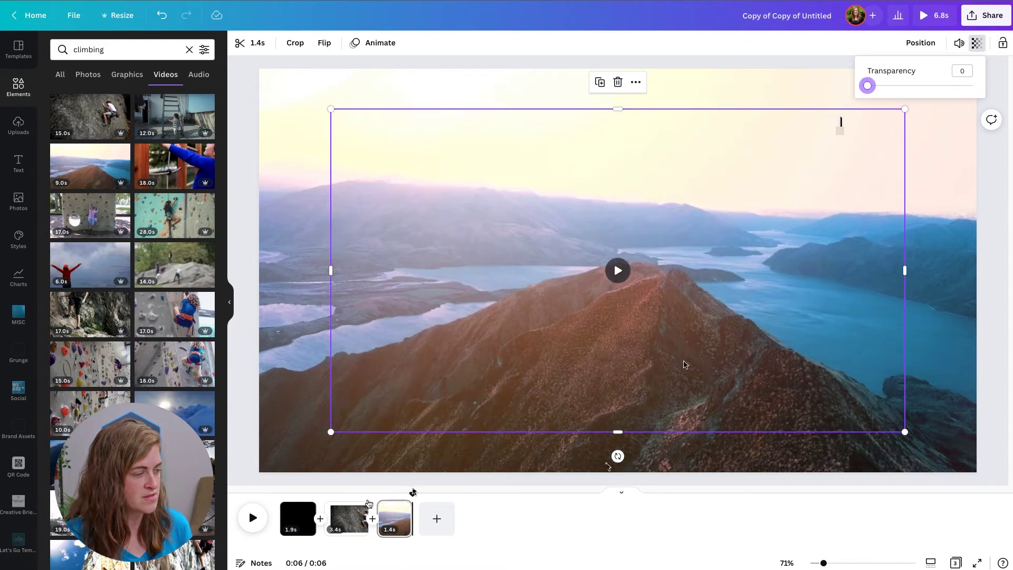
# On the second page, set the climbing clip as the page background again.
pyautogui.click(349, 519)
pyautogui.click(490, 335)
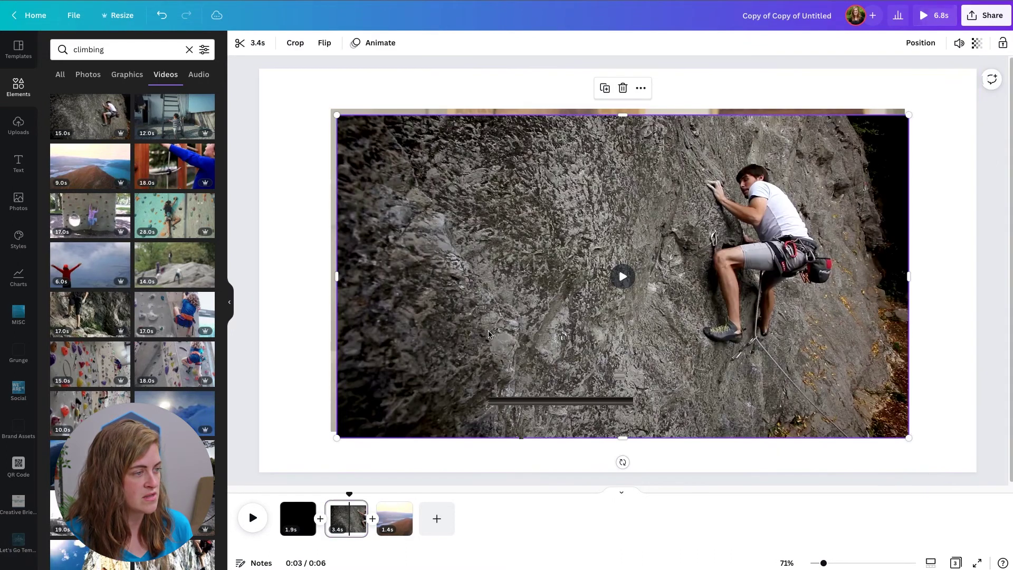
pyautogui.rightClick(489, 334)
pyautogui.click(513, 528)
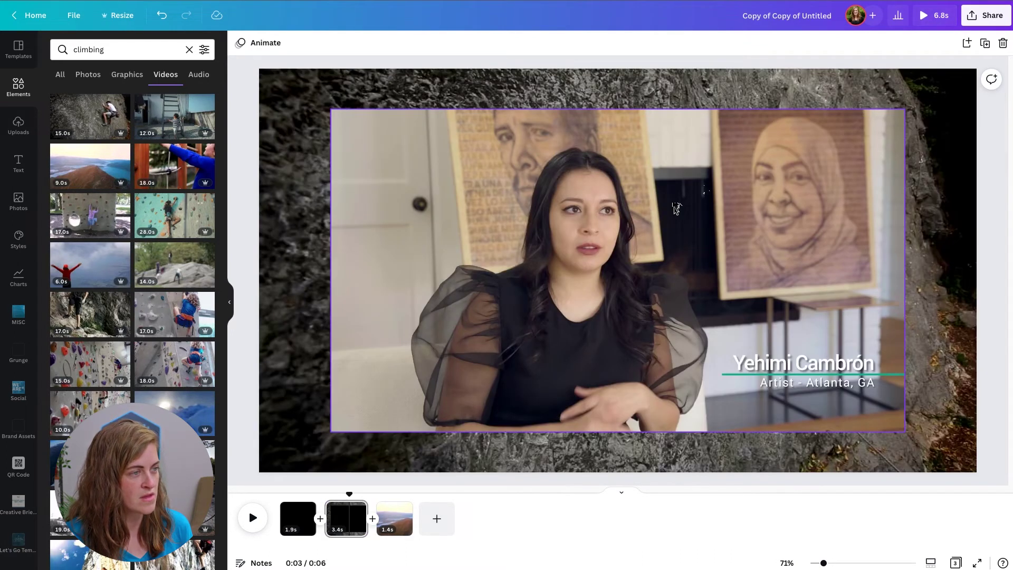
# Set the second page's interview clip transparency to 0, leaving the climbing background visible.
pyautogui.click(976, 43)
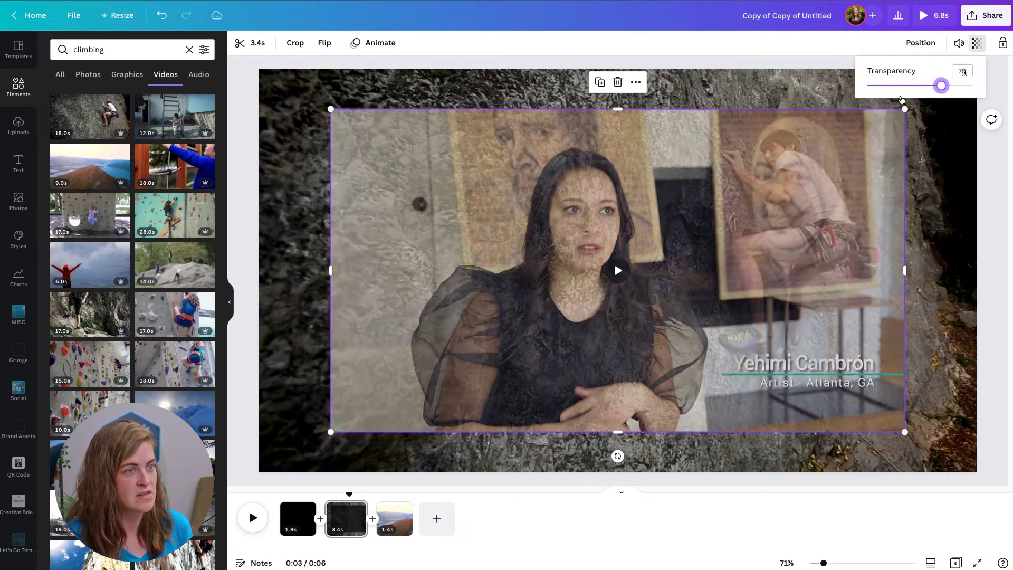
pyautogui.moveTo(962, 86); pyautogui.dragTo(868, 86)
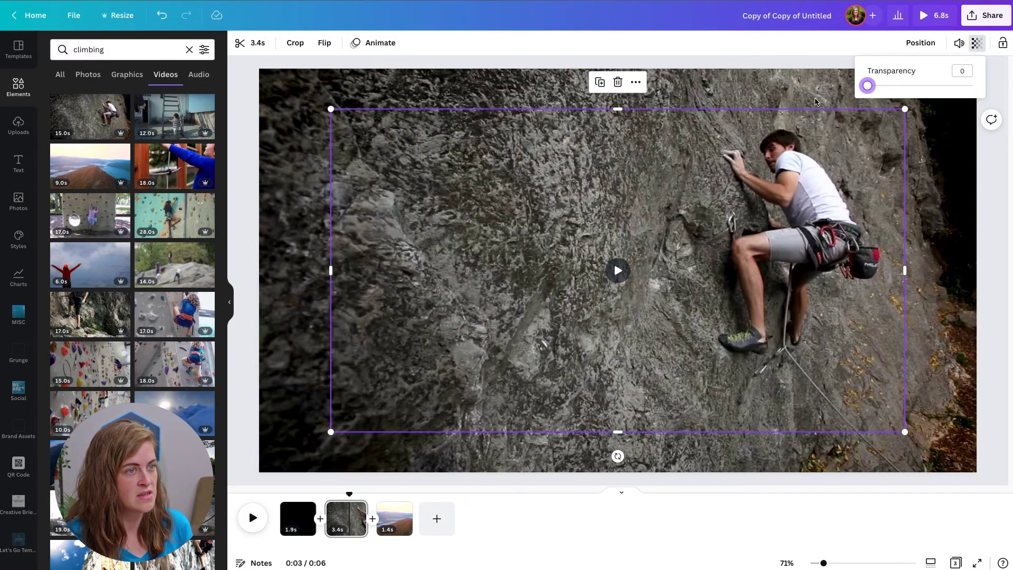
pyautogui.click(319, 495)
pyautogui.click(297, 518)
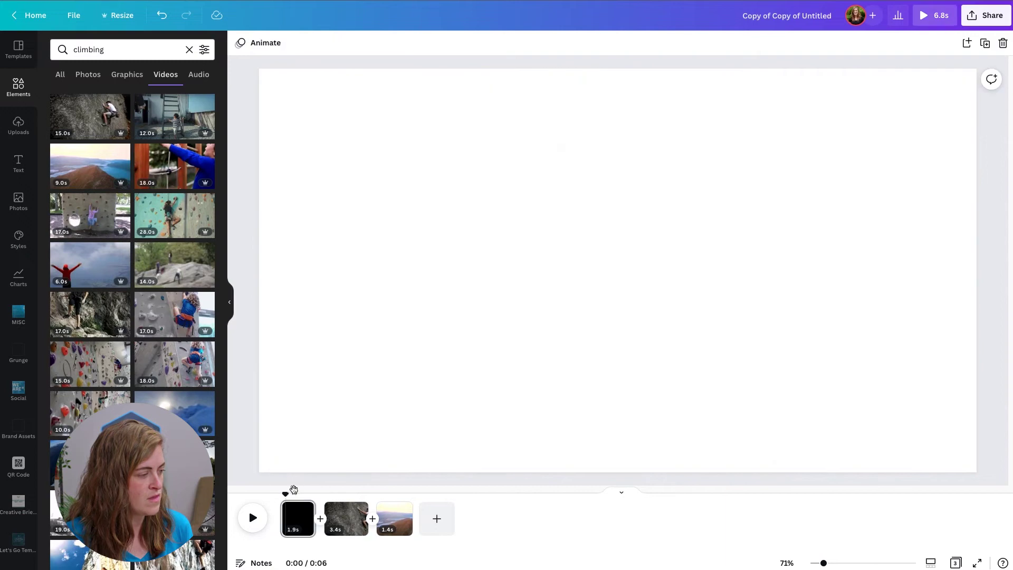
pyautogui.click(252, 519)
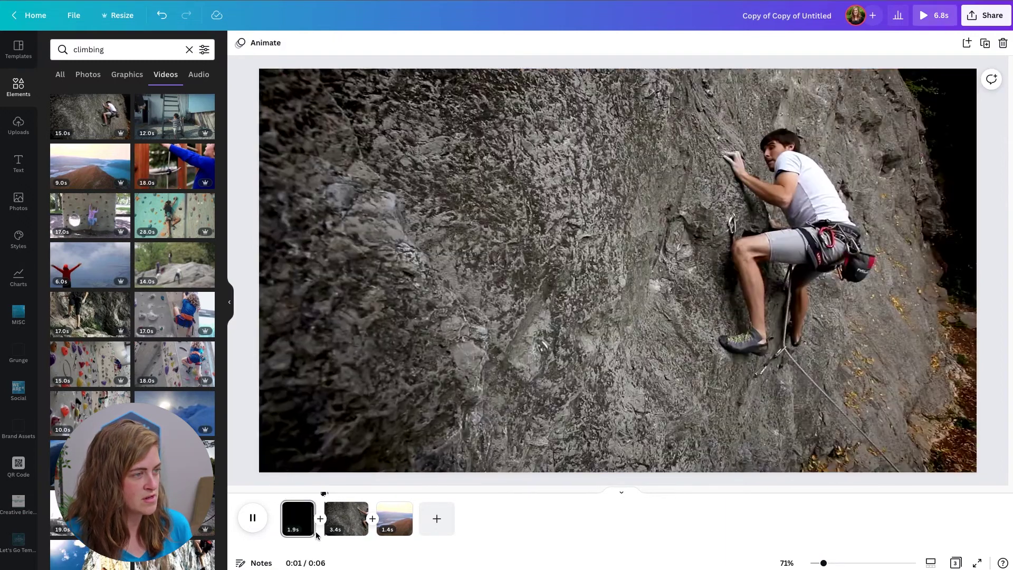